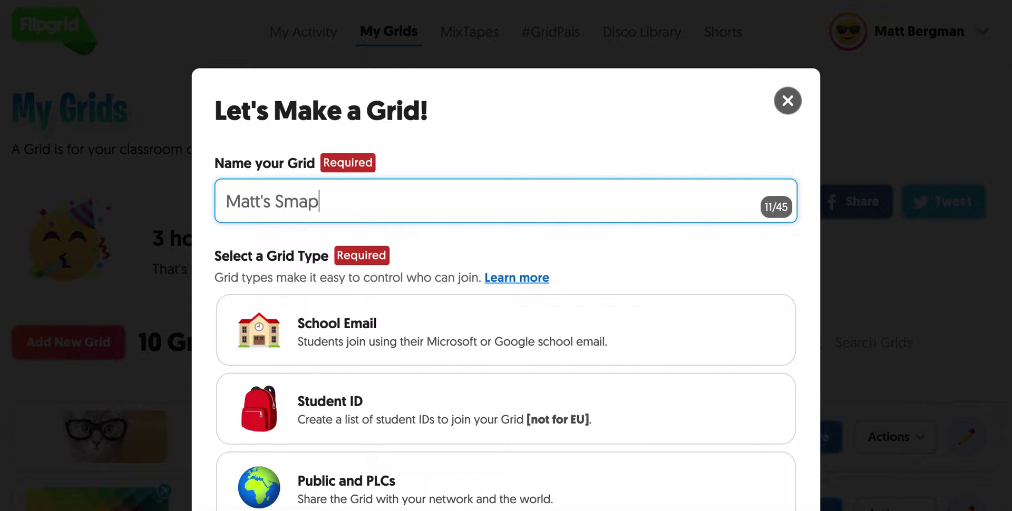
- Finish the grid name with "Sample Dec 2019" after the owner's first name and choose School Email as the grid type
text(ample )
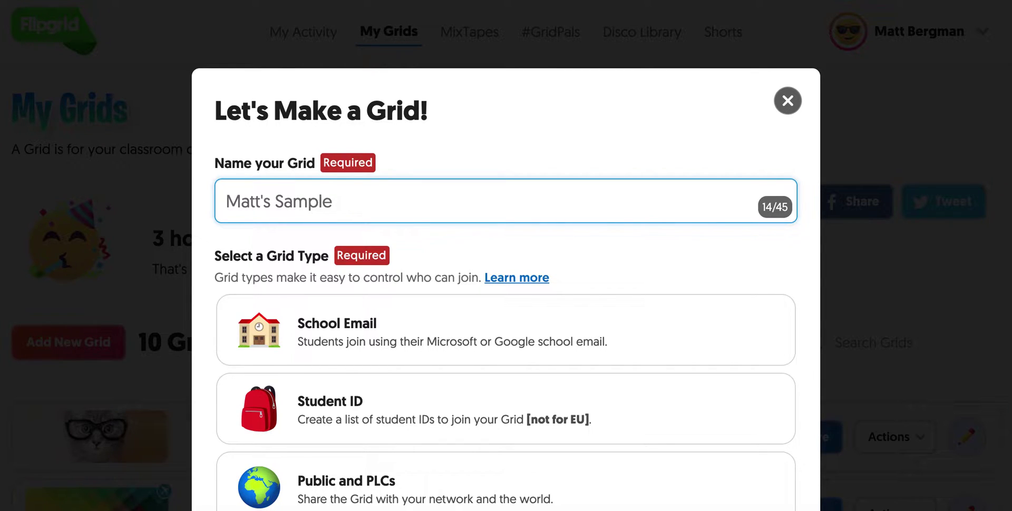
text(Dec 2019)
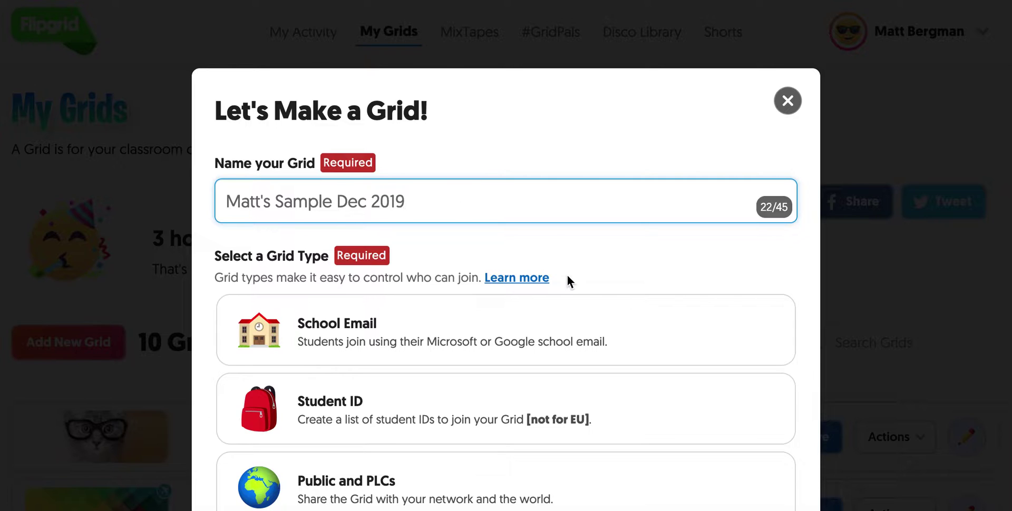
scroll(567, 281, down, 3)
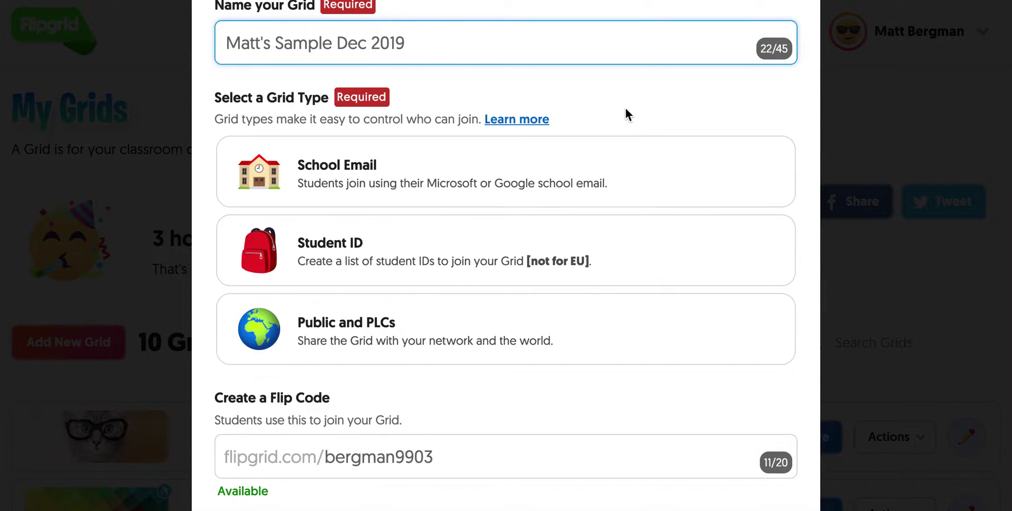
click(613, 179)
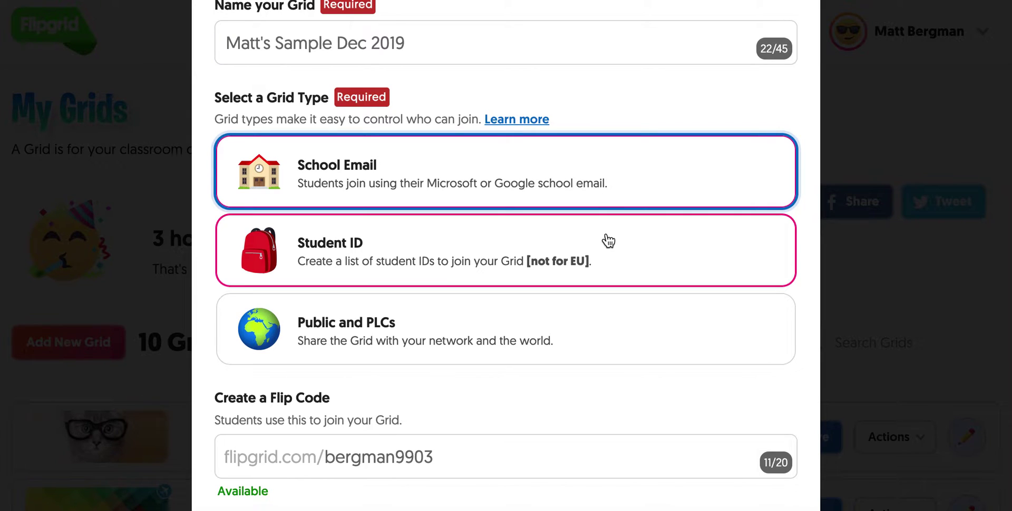
scroll(704, 358, down, 1)
scroll(704, 359, down, 1)
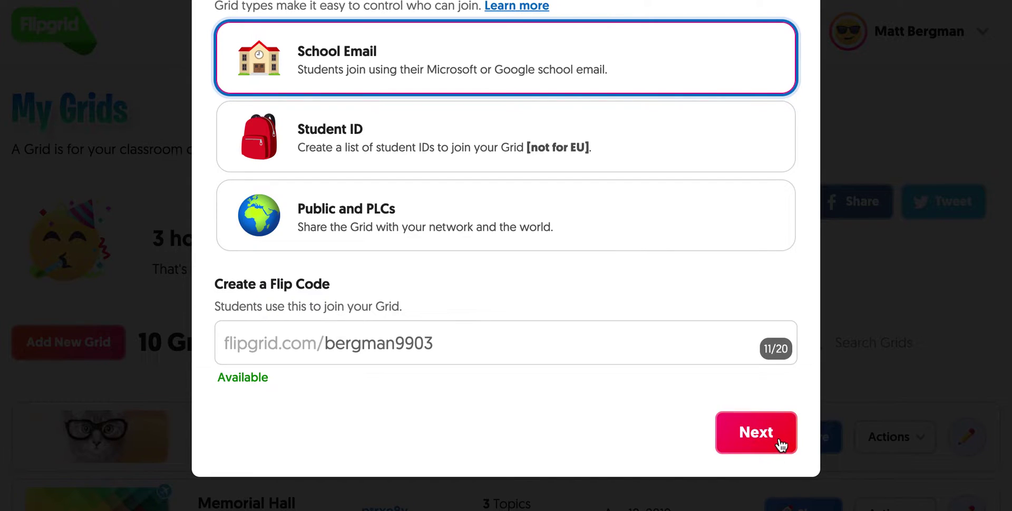
click(780, 443)
click(393, 244)
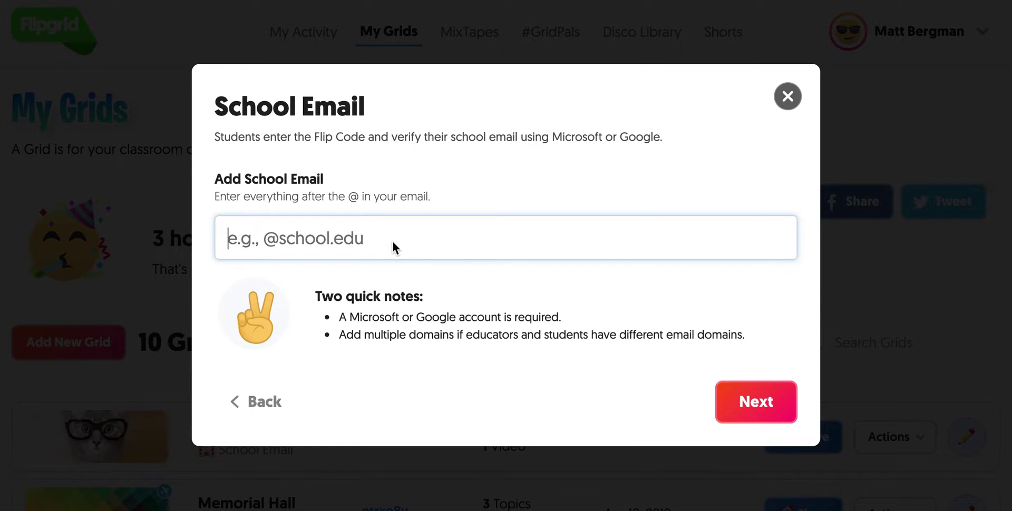
text(@)
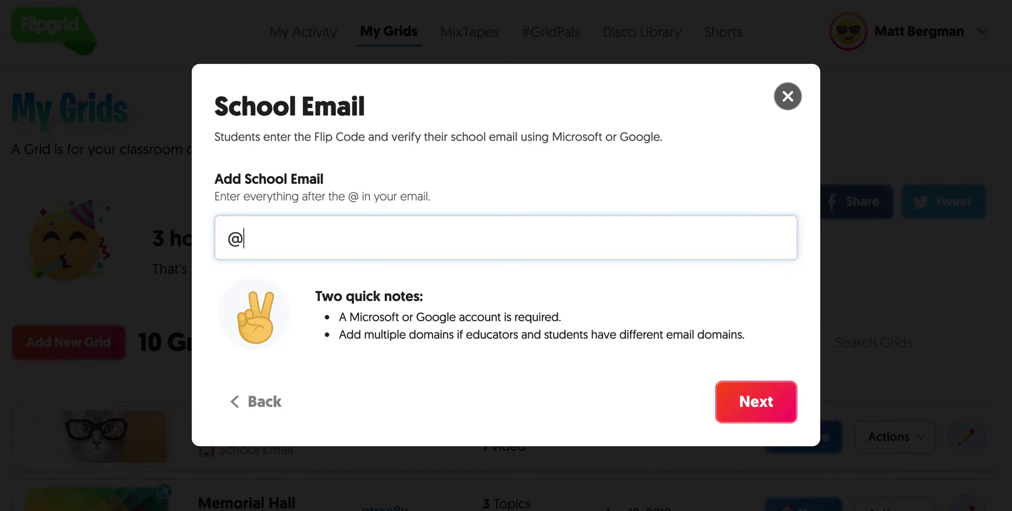
text(stu.mhs-pa.or)
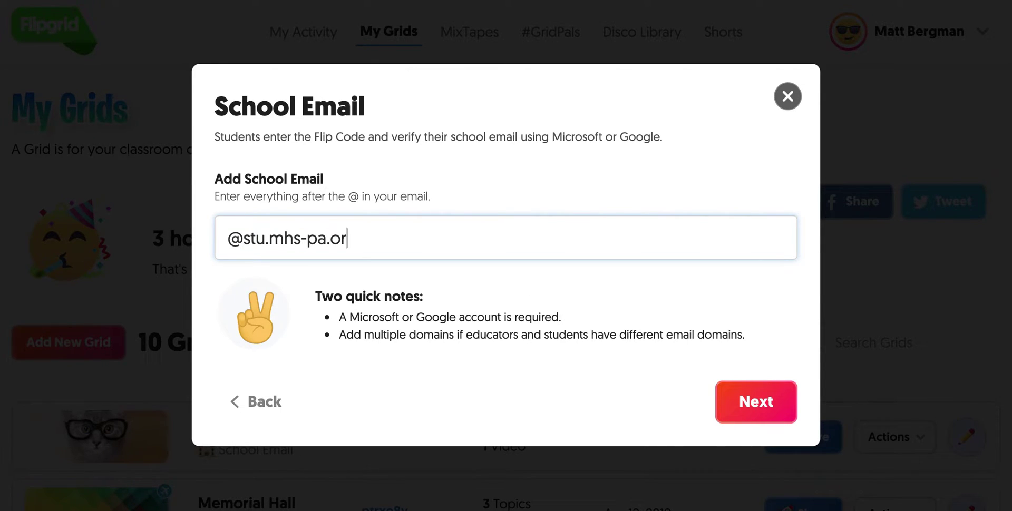
text(g @mhs)
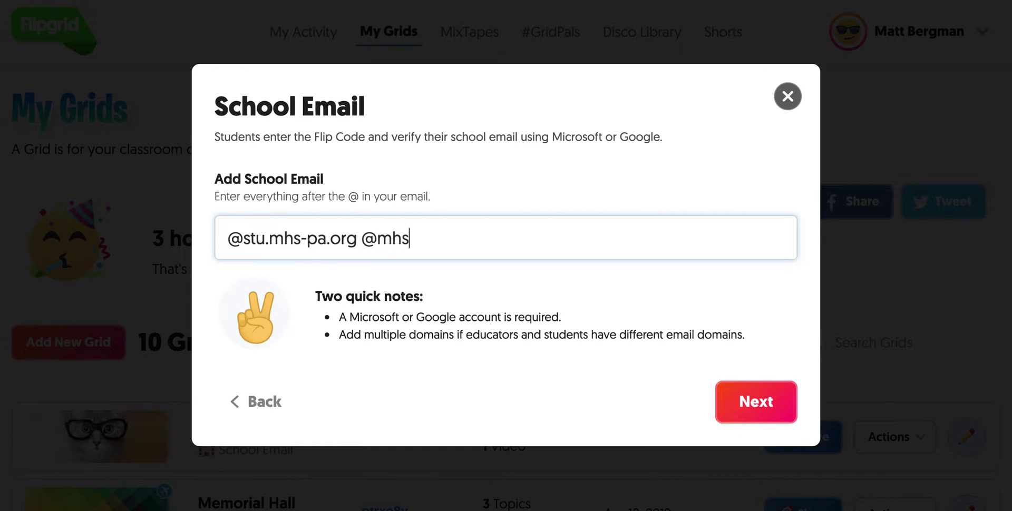
text(-pa.org)
key(Return)
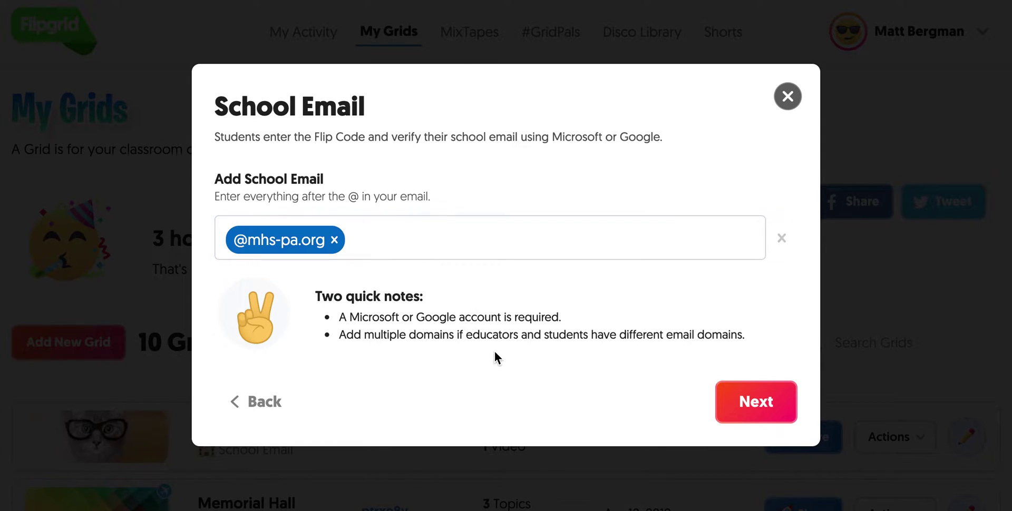
click(387, 236)
text(@)
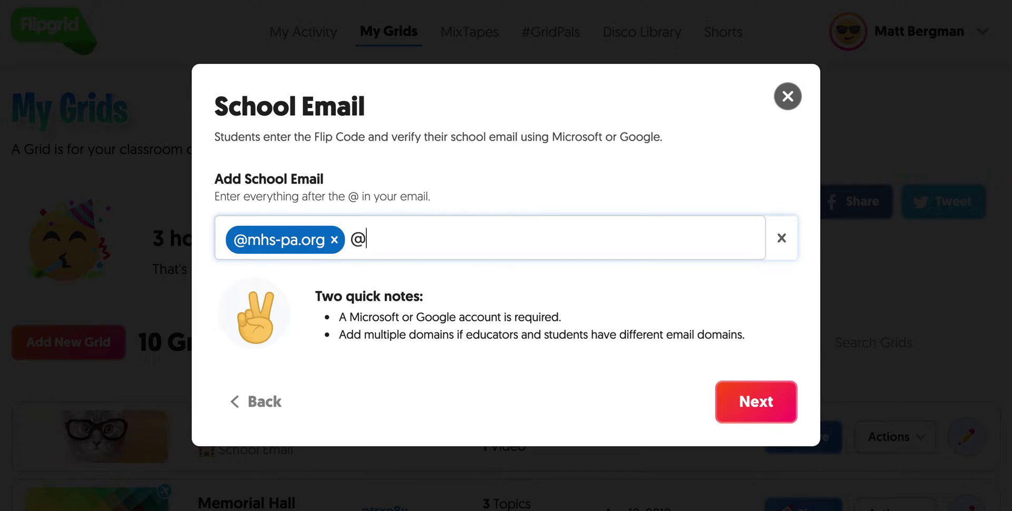
text(stu.mhs)
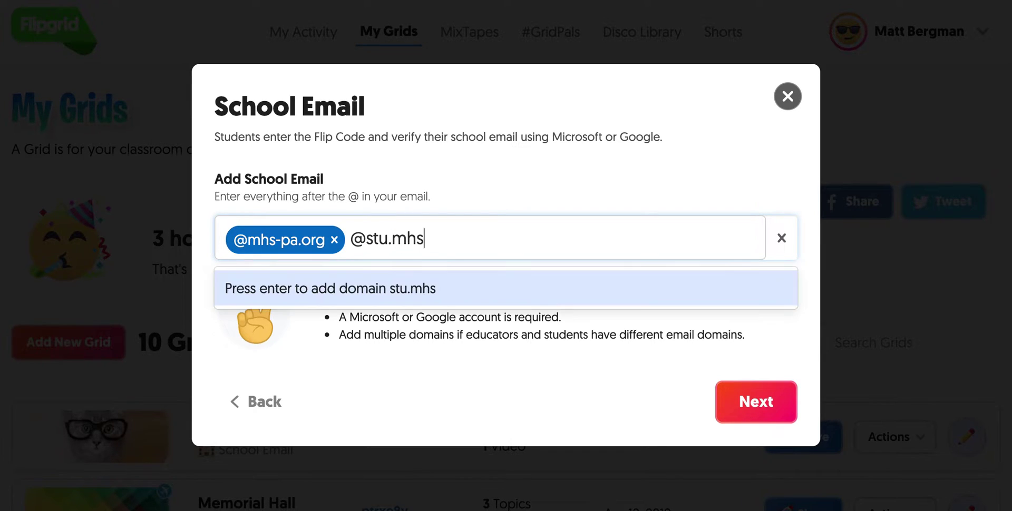
text(-pa.org)
key(Return)
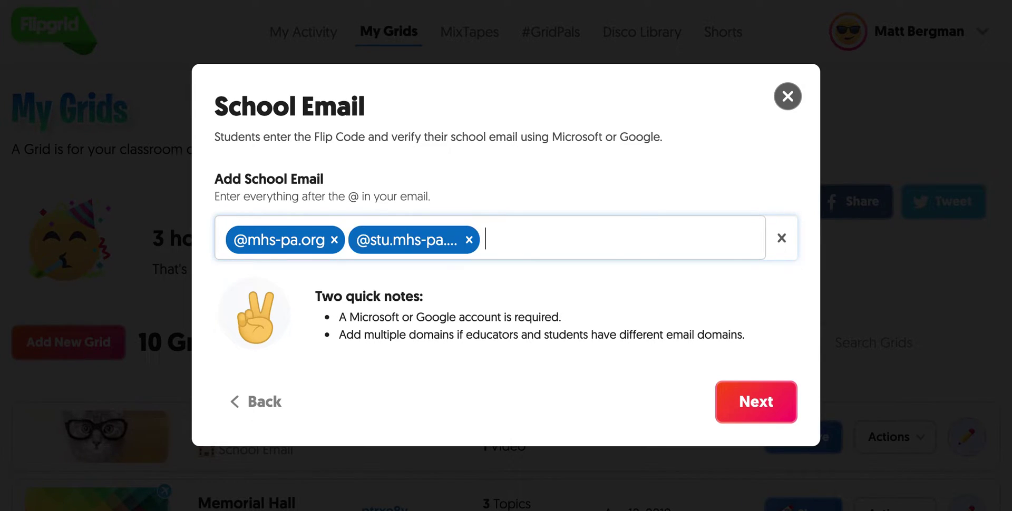
click(400, 285)
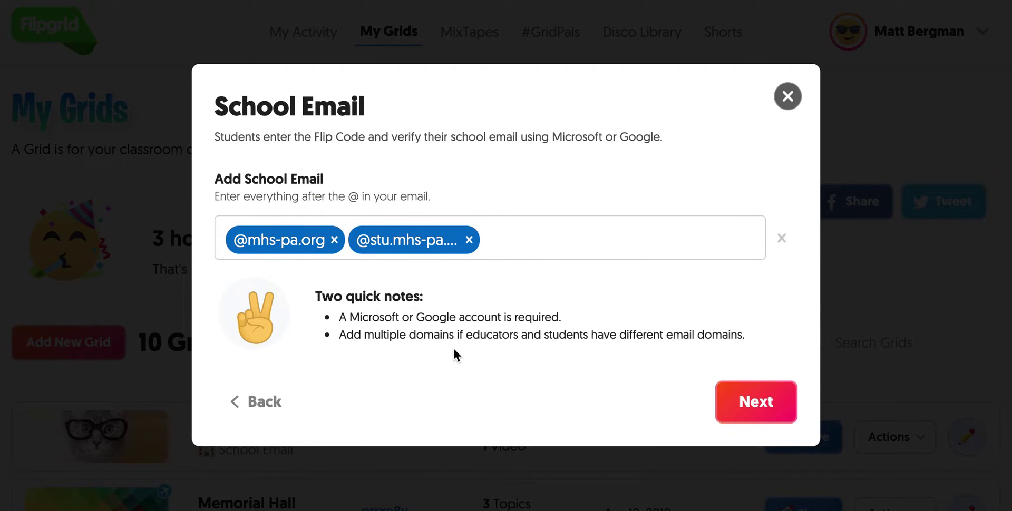
click(751, 397)
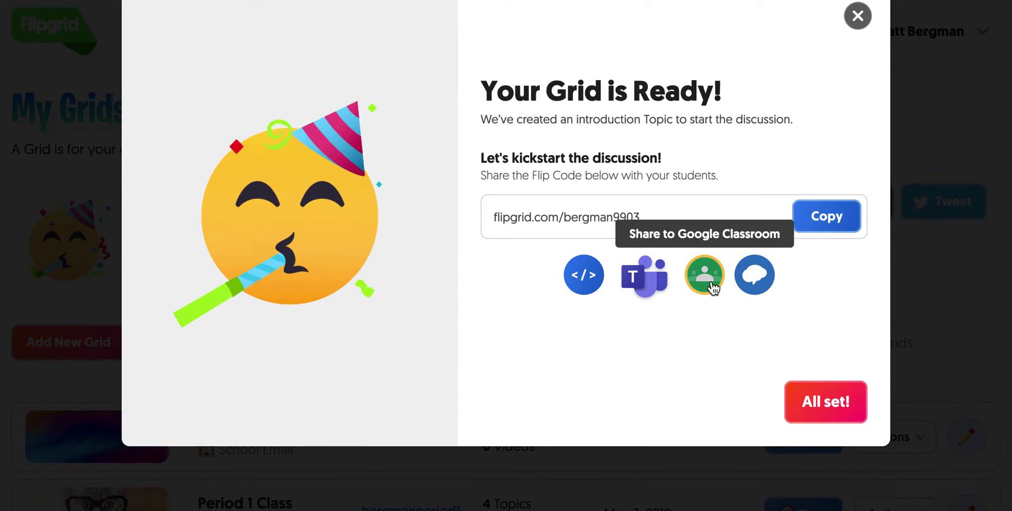
click(811, 407)
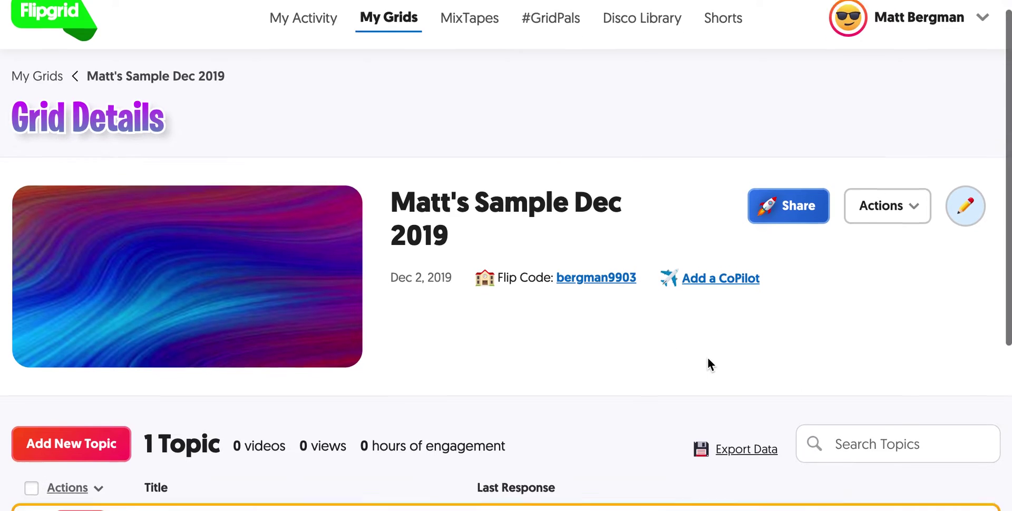
- Examine the new grid's sharing options, including its QR code
scroll(707, 355, down, 2)
scroll(707, 358, up, 1)
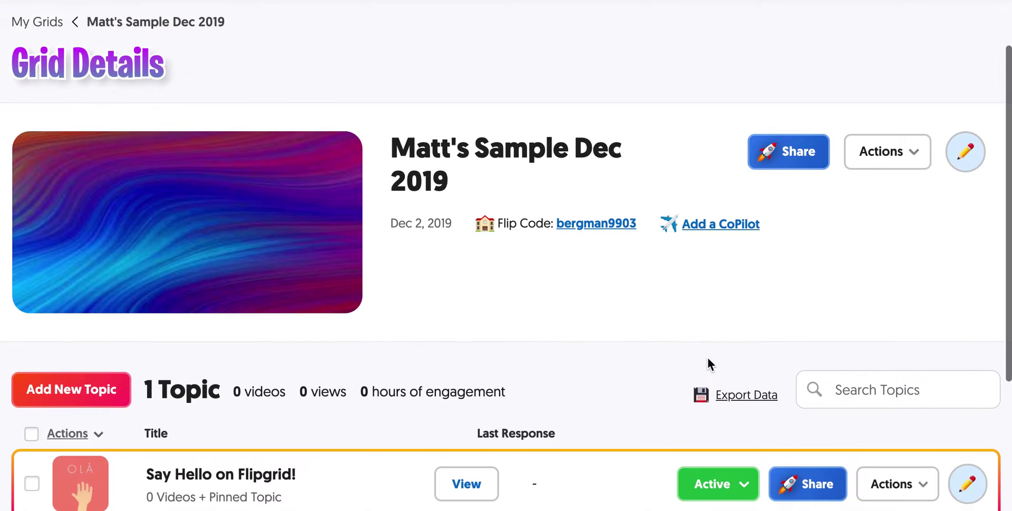
click(808, 156)
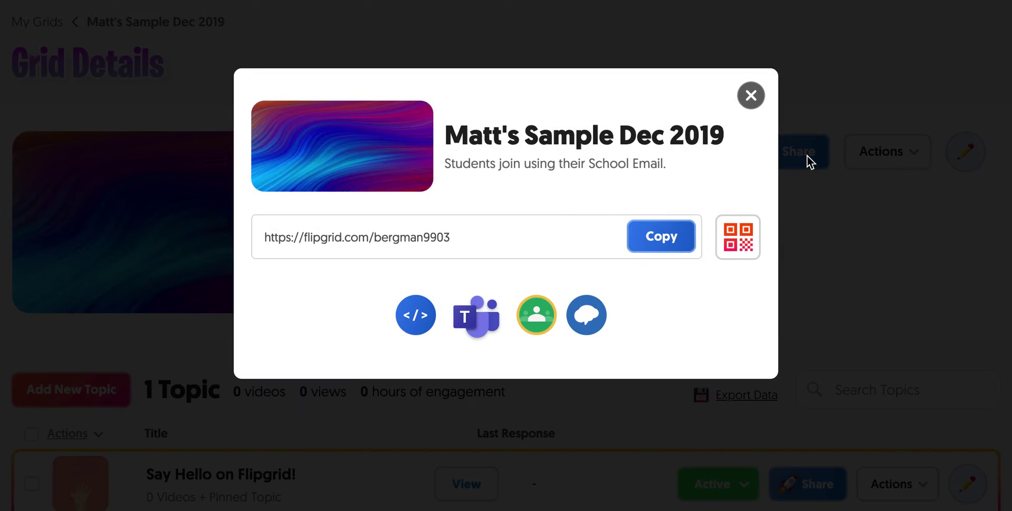
click(737, 242)
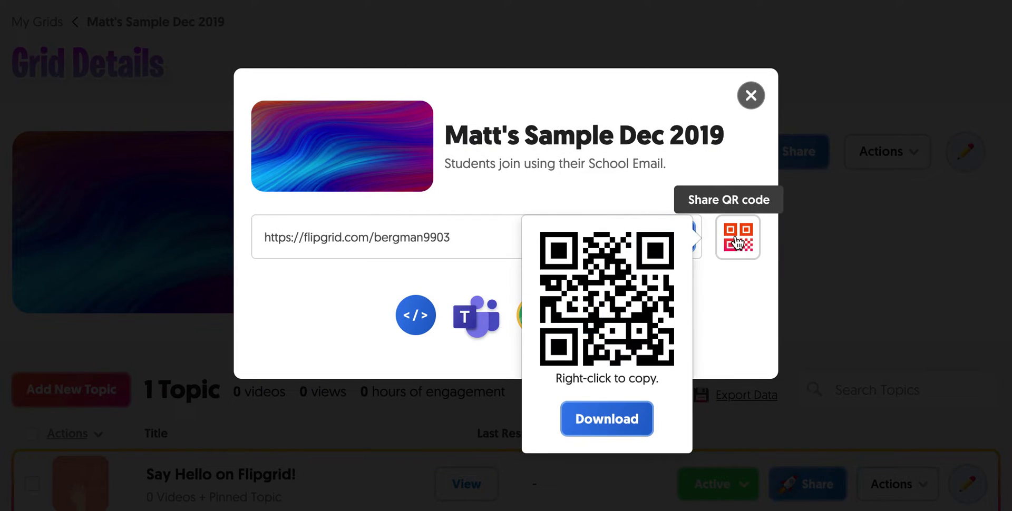
click(732, 351)
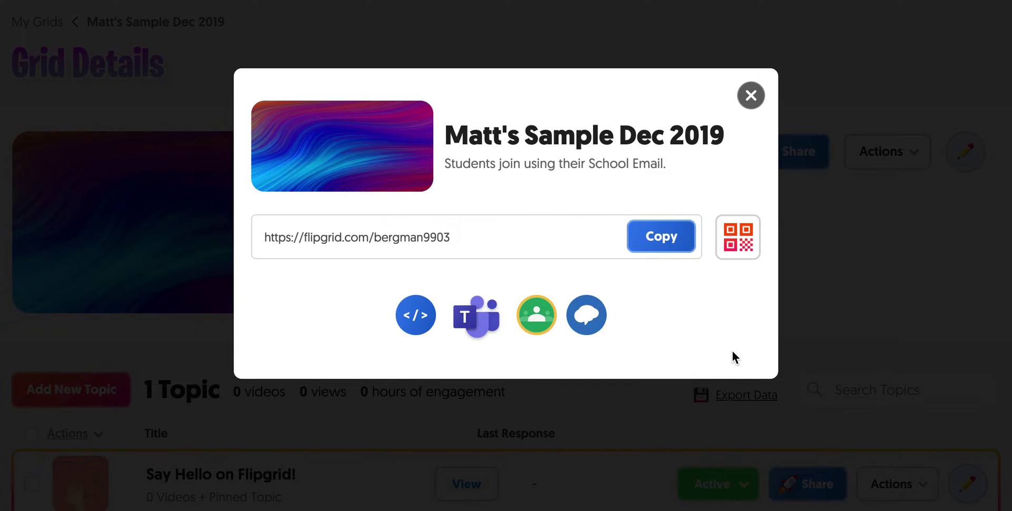
click(751, 96)
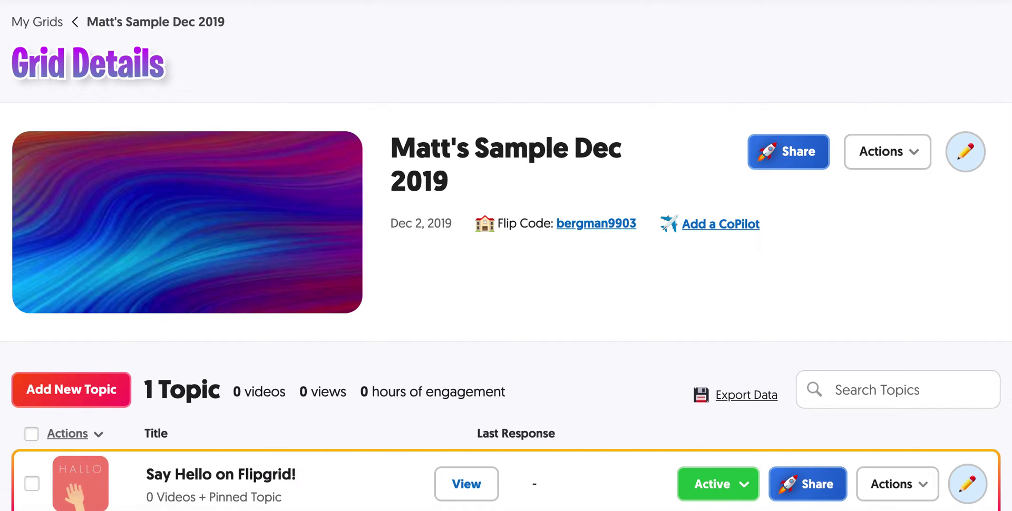
- Open the Flipgrid home page in a separate browser window and view where students enter a Flip Code
click(62, 0)
click(192, 1)
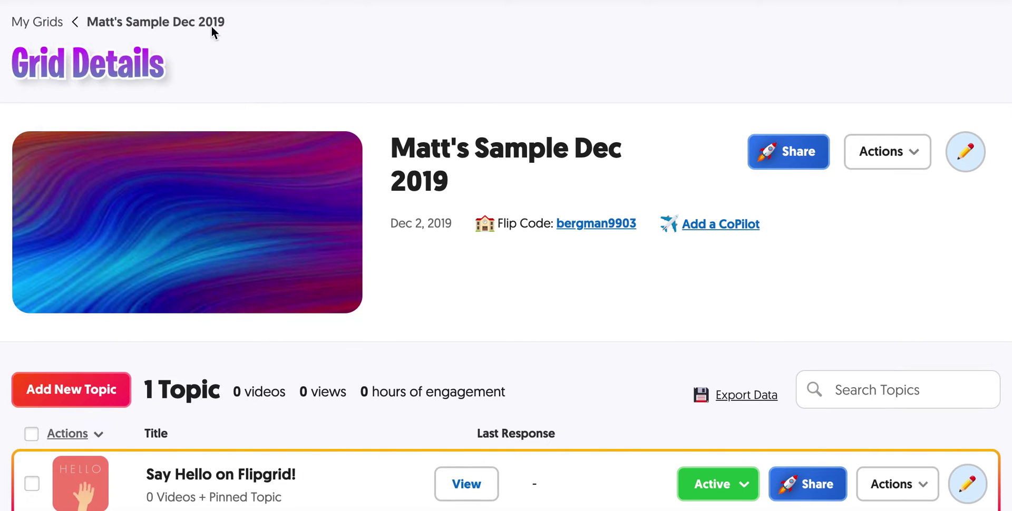
text(fli)
key(Return)
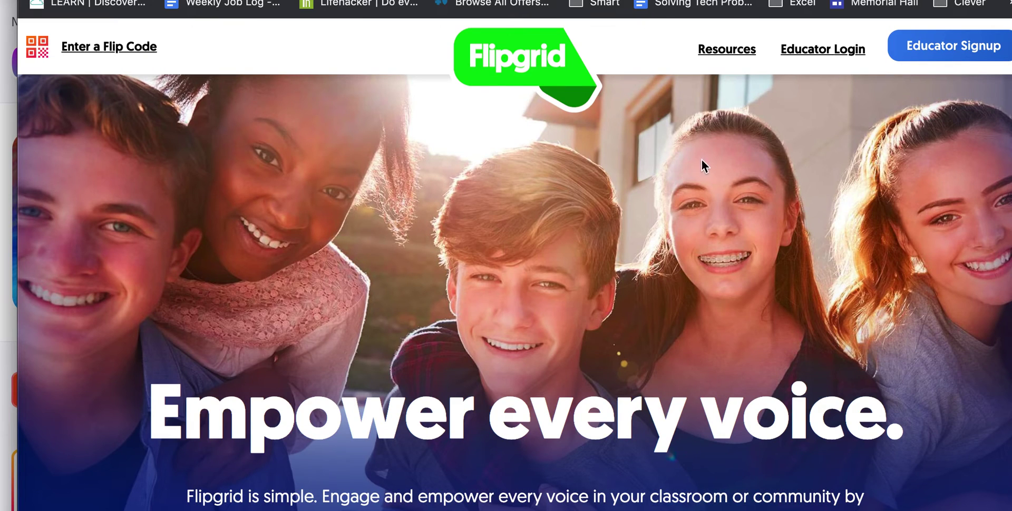
click(90, 48)
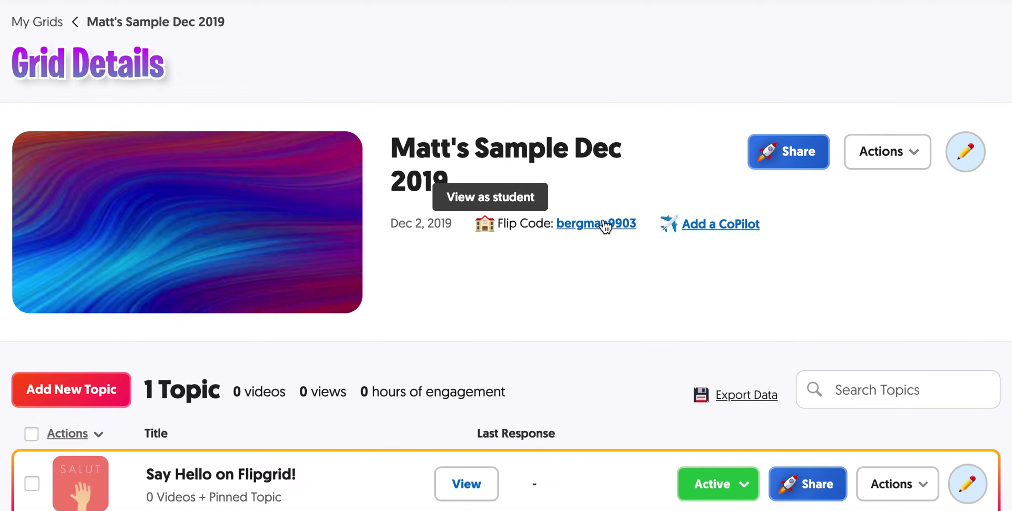
- Examine the status options available for the "Say Hello on Flipgrid!" topic
scroll(610, 263, down, 2)
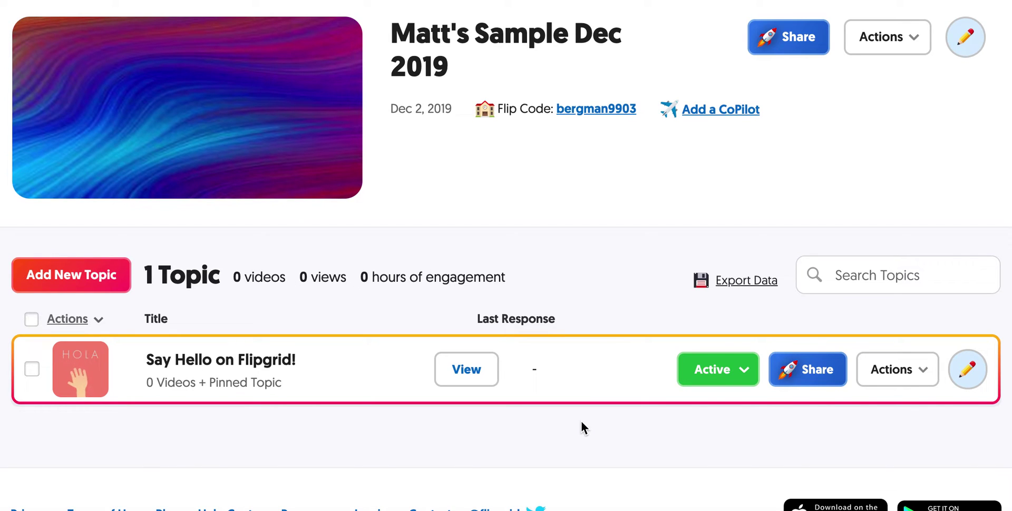
scroll(580, 419, down, 1)
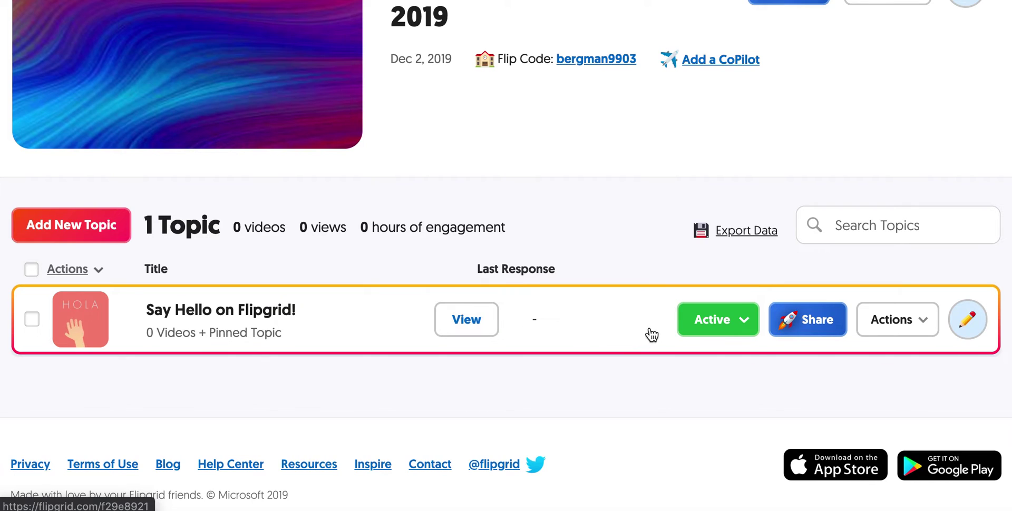
click(713, 320)
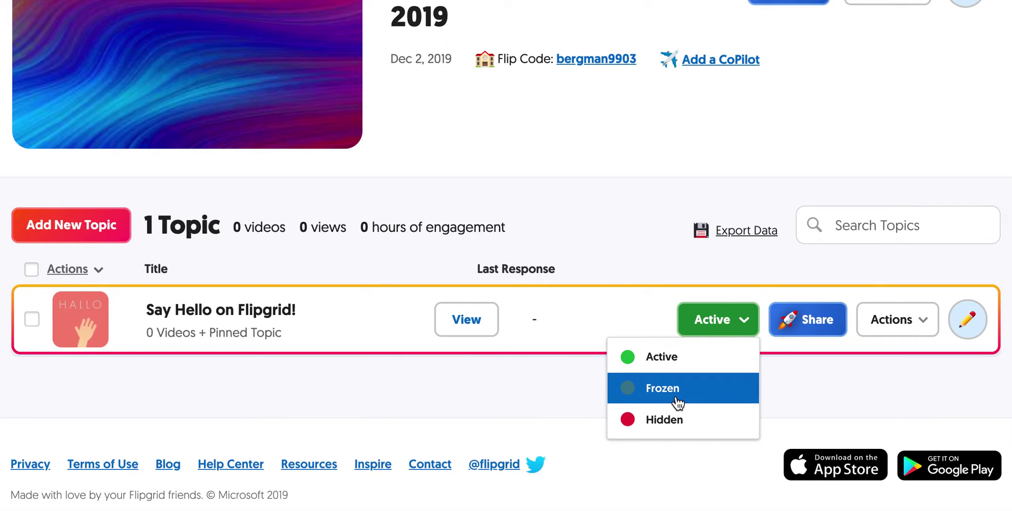
click(510, 368)
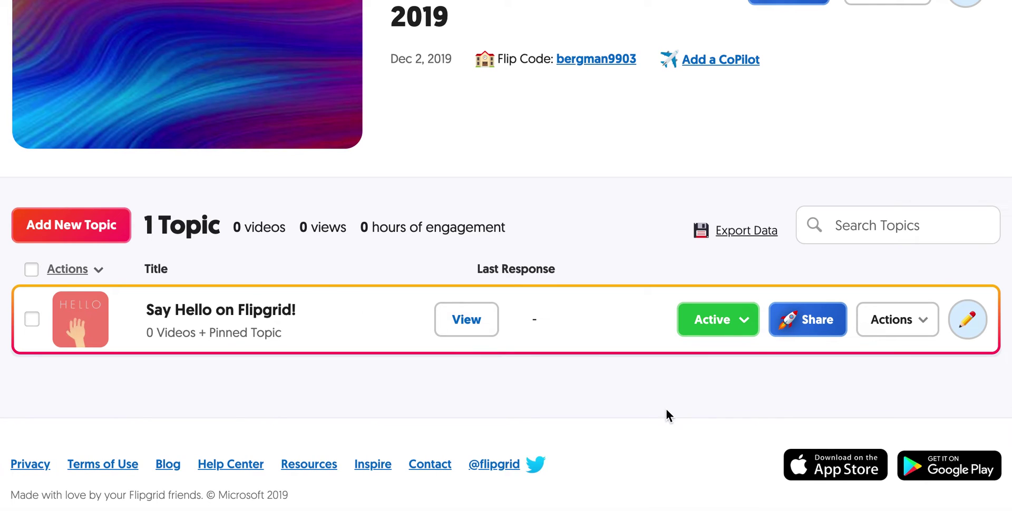
- Start a new topic titled "Book Talk" with a recording time of 30 seconds
click(95, 224)
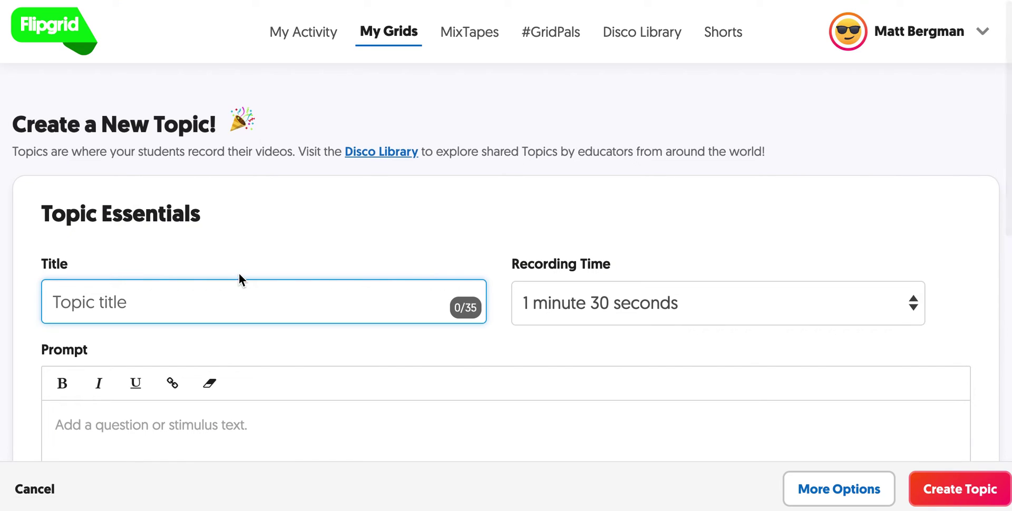
scroll(241, 274, down, 2)
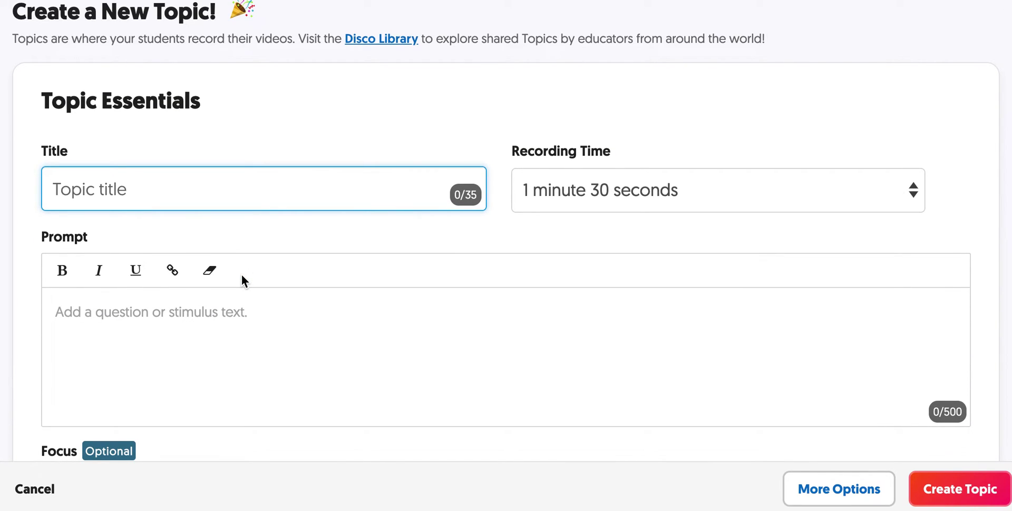
text(Book Talk)
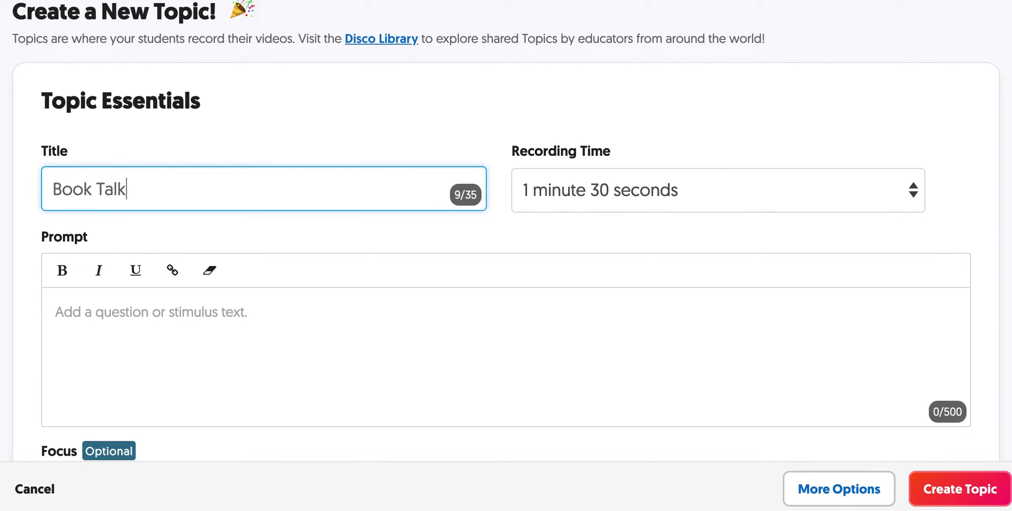
click(586, 207)
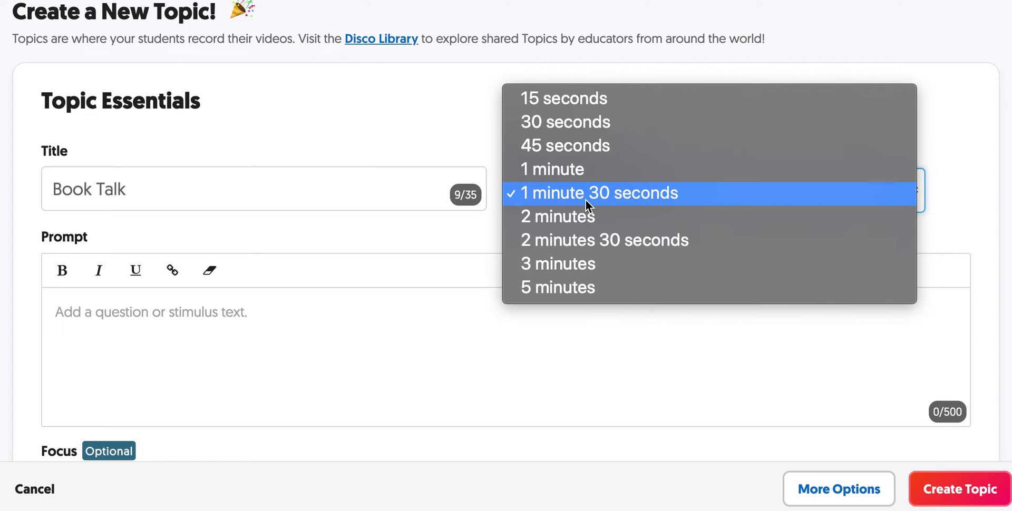
click(615, 116)
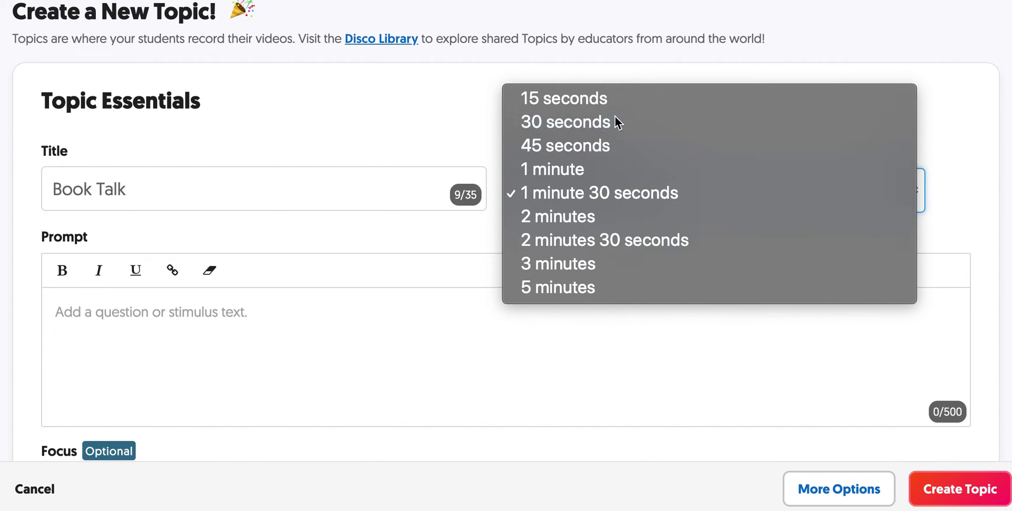
- Enter "Tell us about your book." as the prompt for the Book Talk topic
scroll(300, 389, down, 2)
click(303, 319)
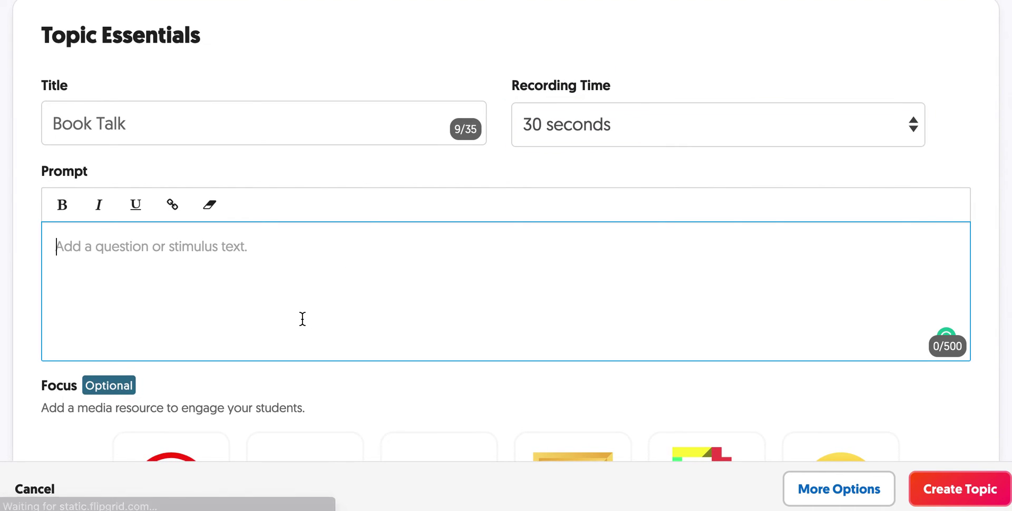
text(Tell )
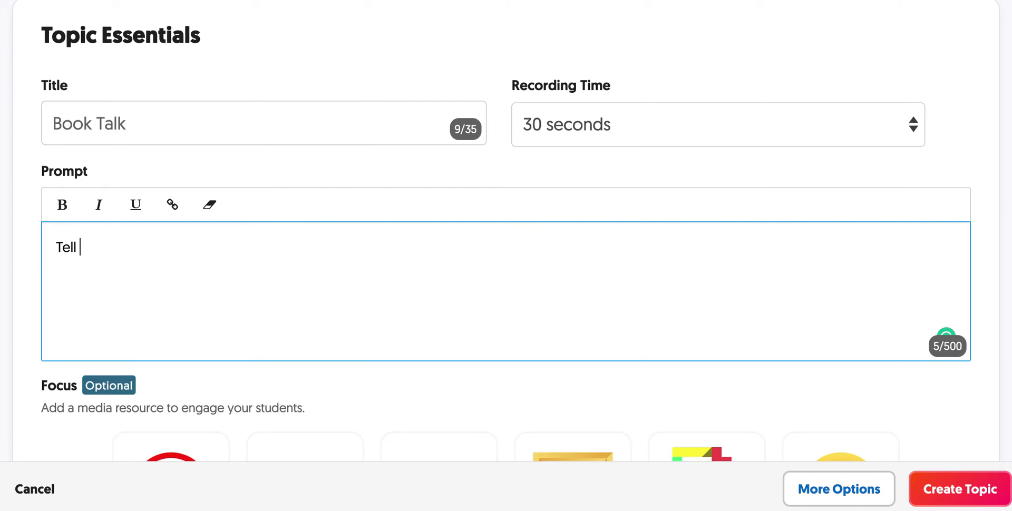
text(us about your book.)
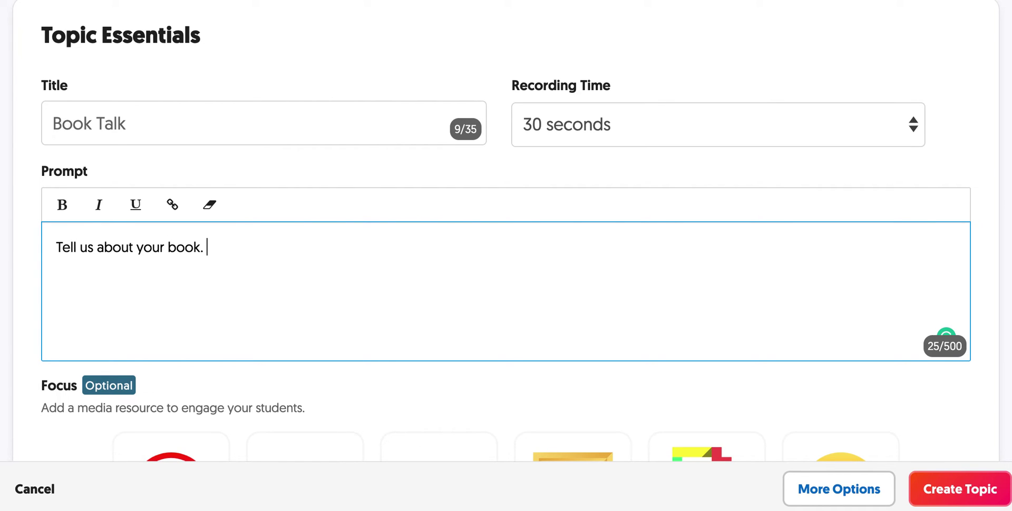
- Create the Book Talk topic without a media focus and close its sharing options to view the topic details
scroll(506, 234, down, 1)
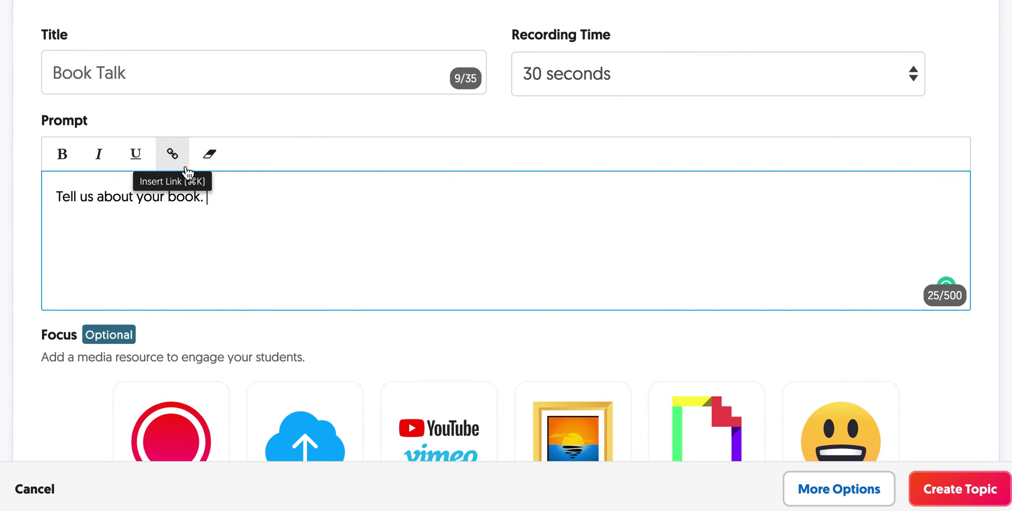
scroll(187, 173, down, 6)
scroll(188, 173, up, 1)
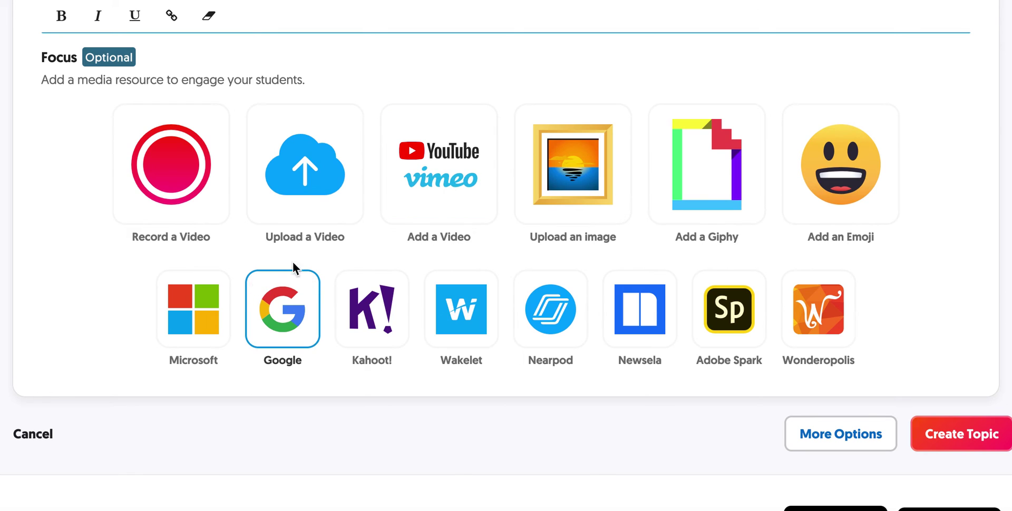
scroll(929, 362, down, 2)
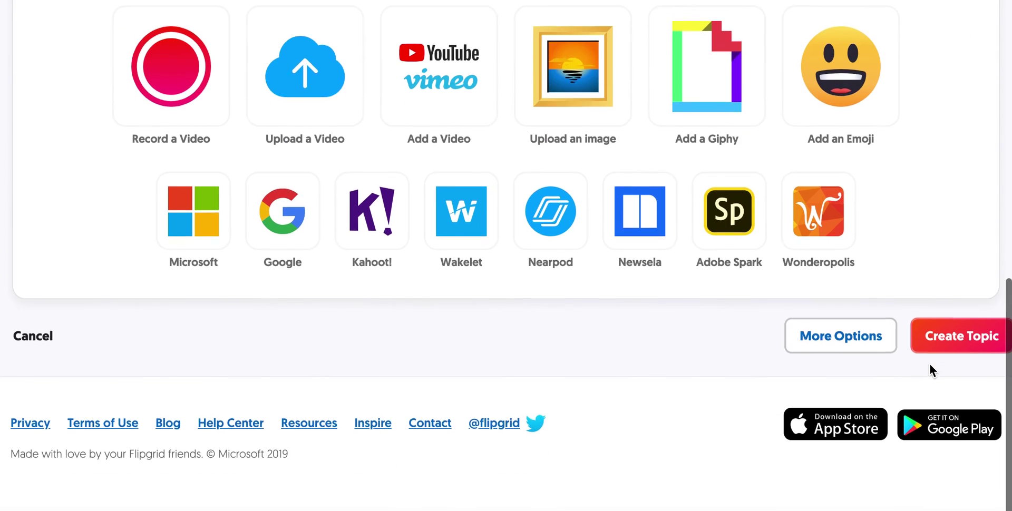
click(971, 344)
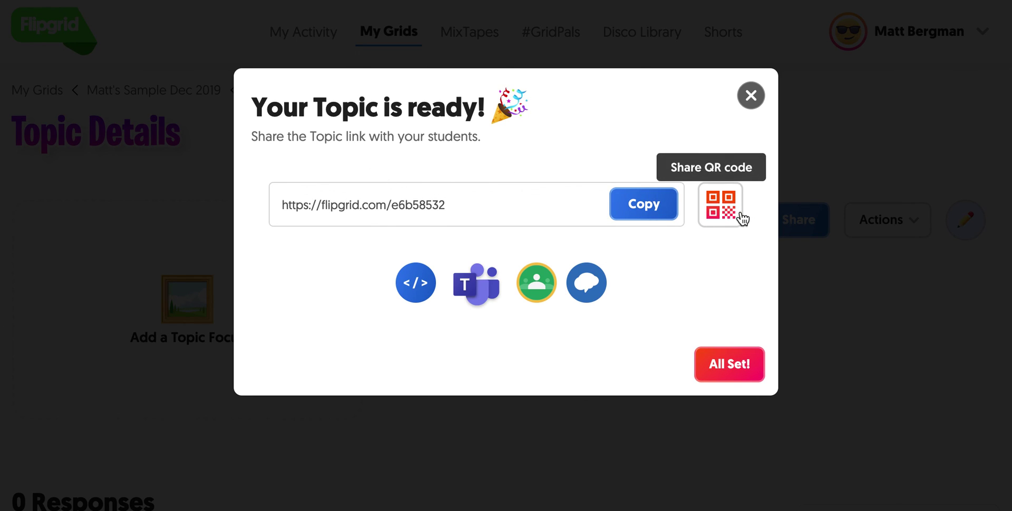
click(747, 371)
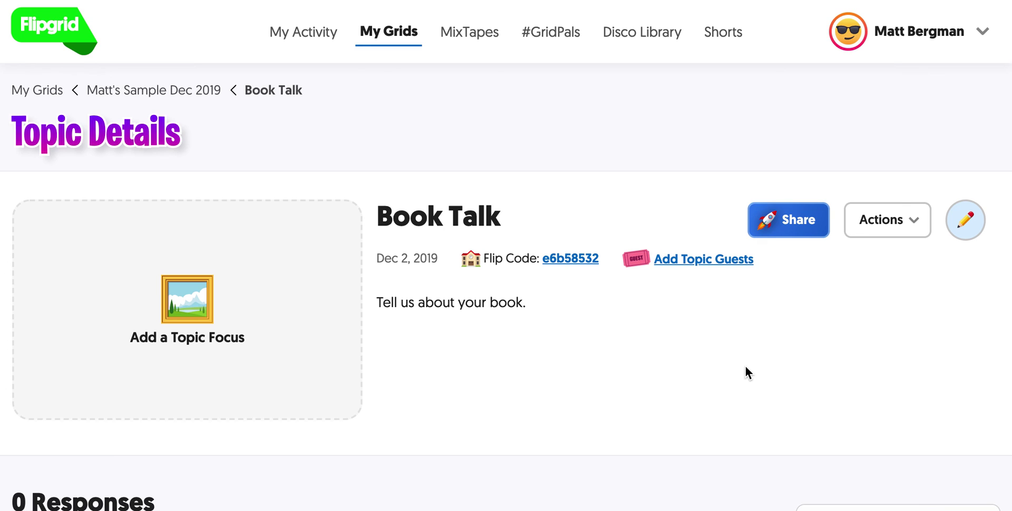
scroll(745, 371, down, 6)
scroll(745, 371, up, 5)
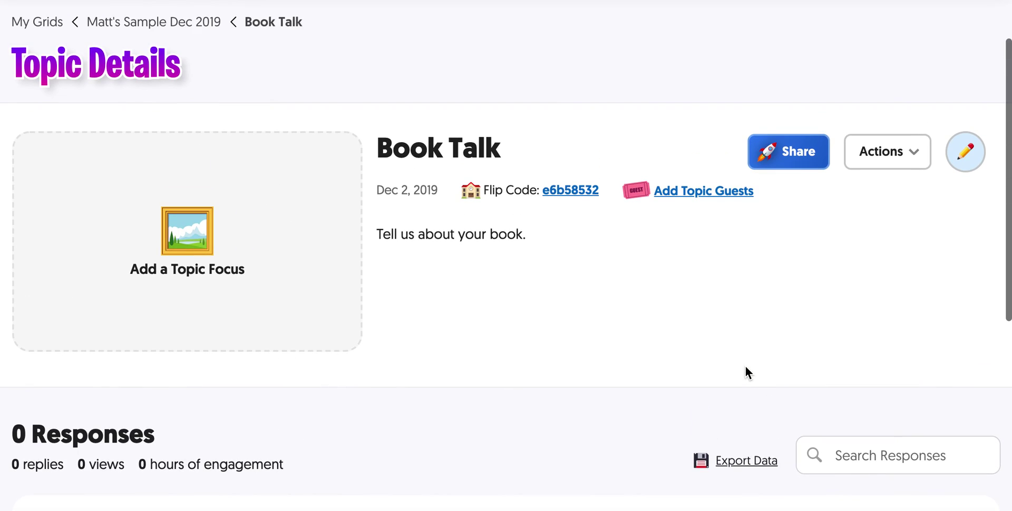